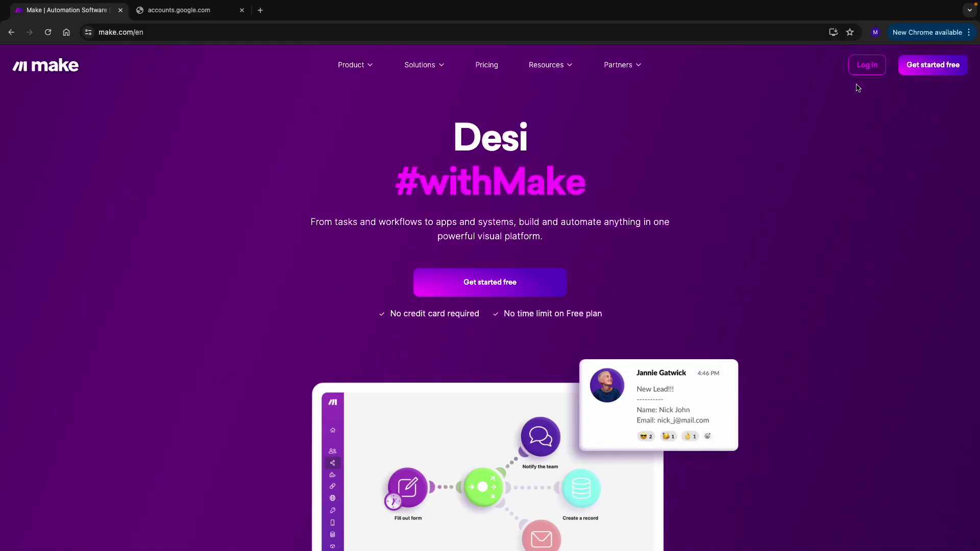
# - Log in to the Make account from make.com
pyautogui.click(863, 70)
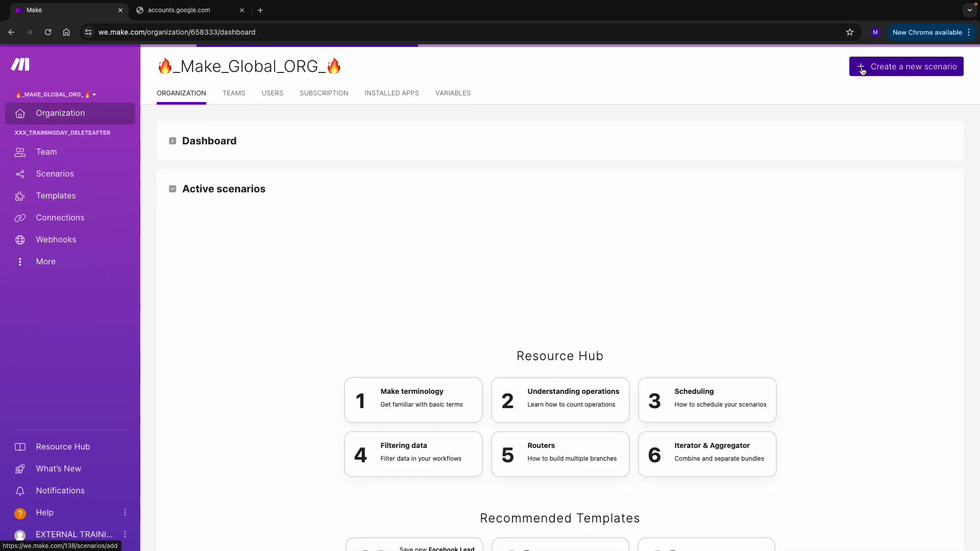
# - Create a new scenario and add the OpenAI 'Create a Completion (GPT-3, GPT-3.5, GPT-4)' module
pyautogui.click(872, 70)
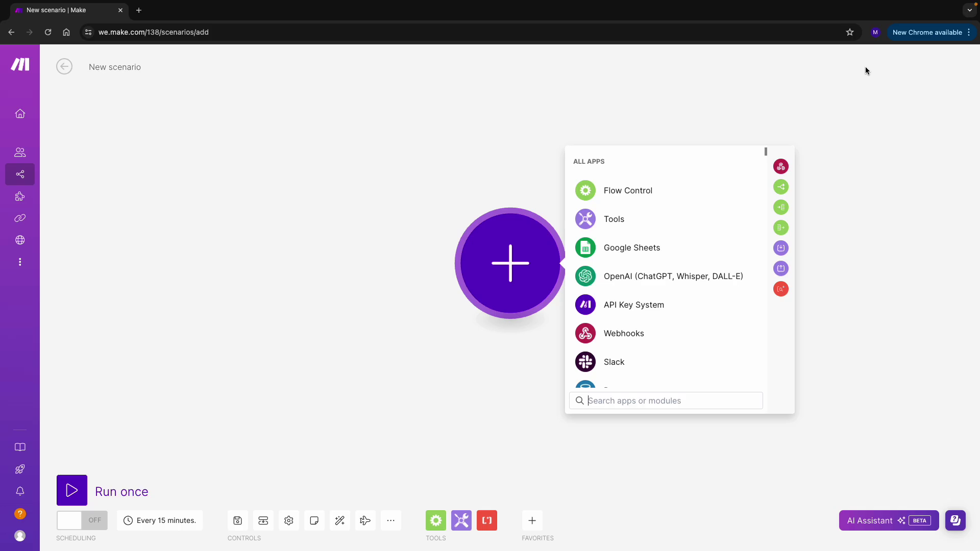
pyautogui.write('open')
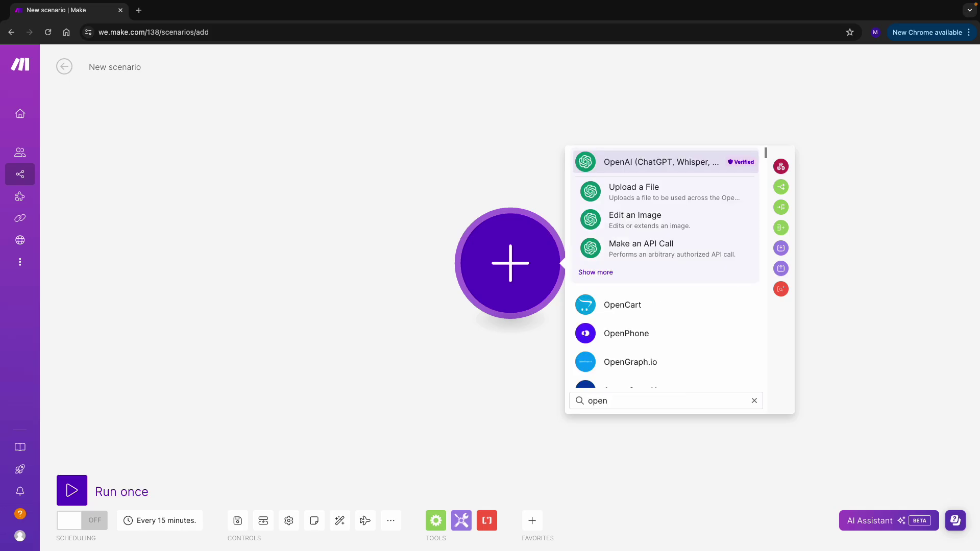
pyautogui.press('Return')
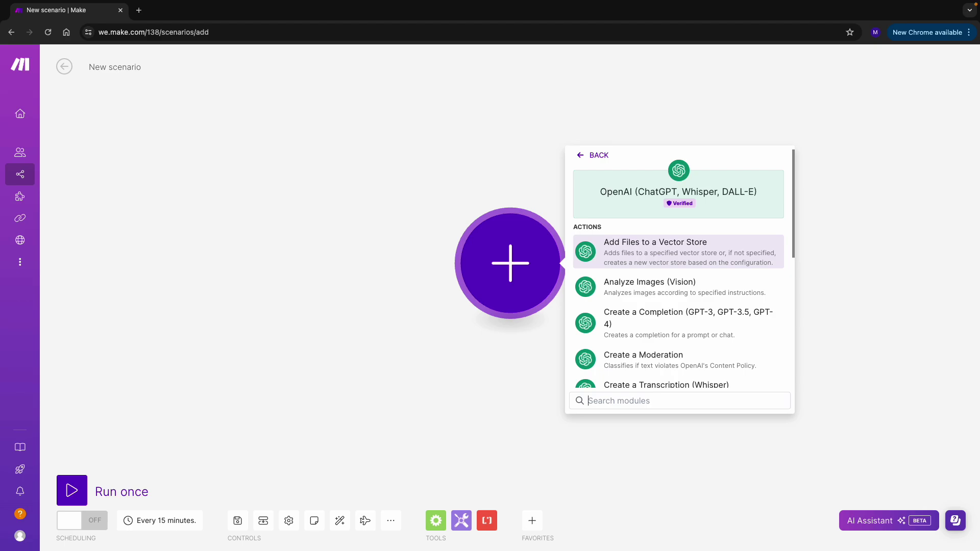
pyautogui.click(699, 317)
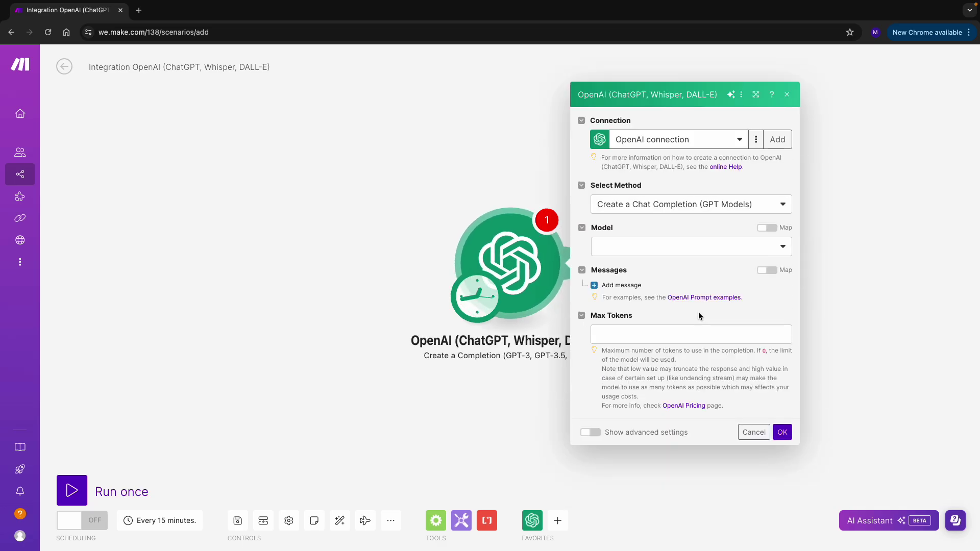
# - Add a new OpenAI connection and open the OpenAI API Keys page in a new tab
pyautogui.click(778, 143)
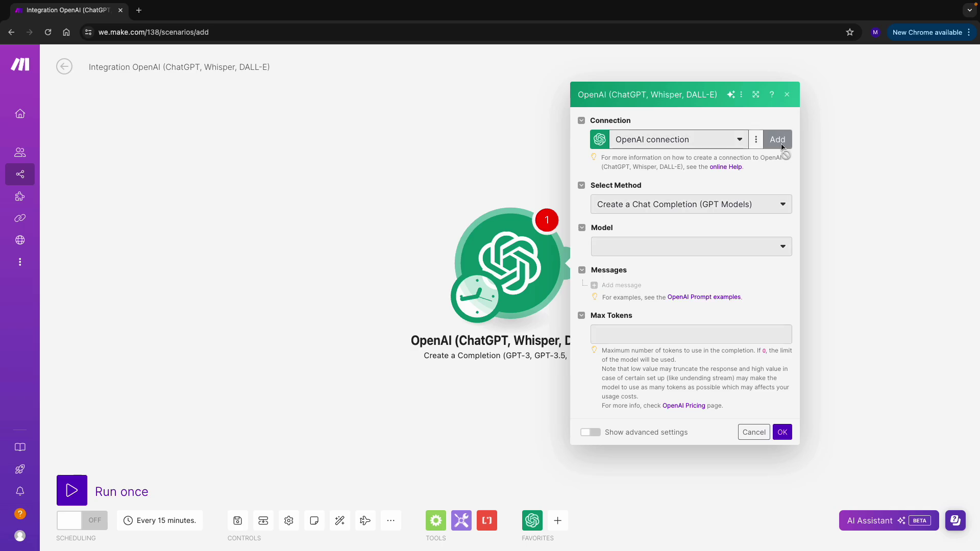
pyautogui.click(741, 150)
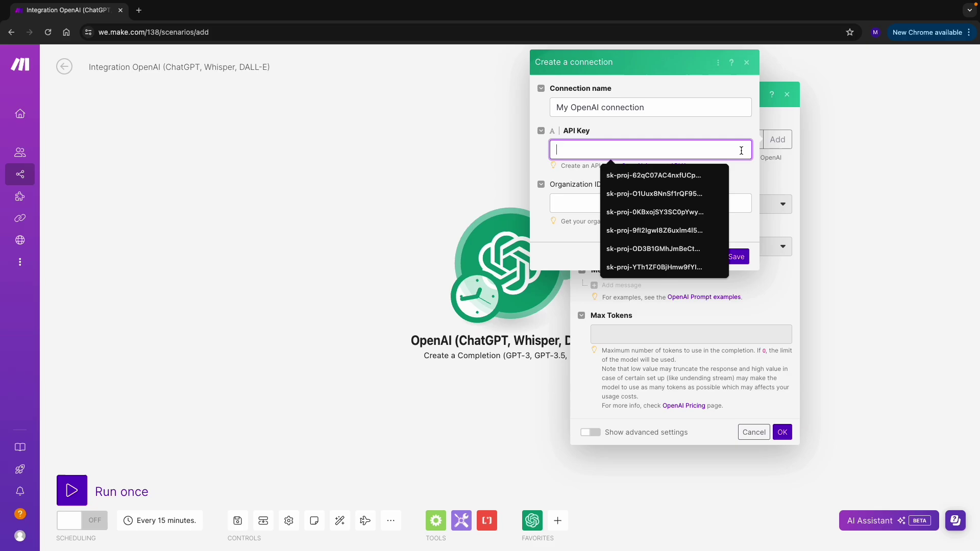
pyautogui.click(663, 166)
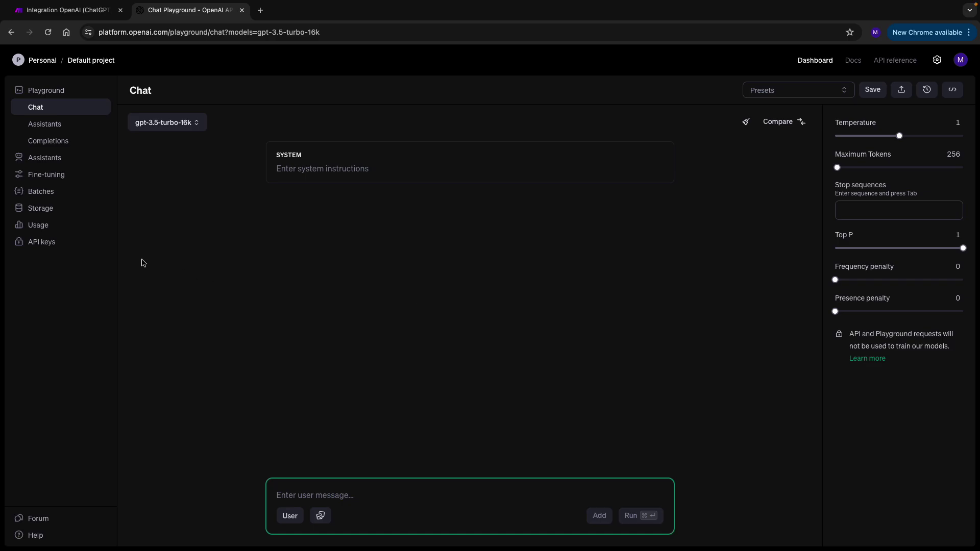
# - Generate a new secret key on the OpenAI Platform API keys page
pyautogui.click(61, 248)
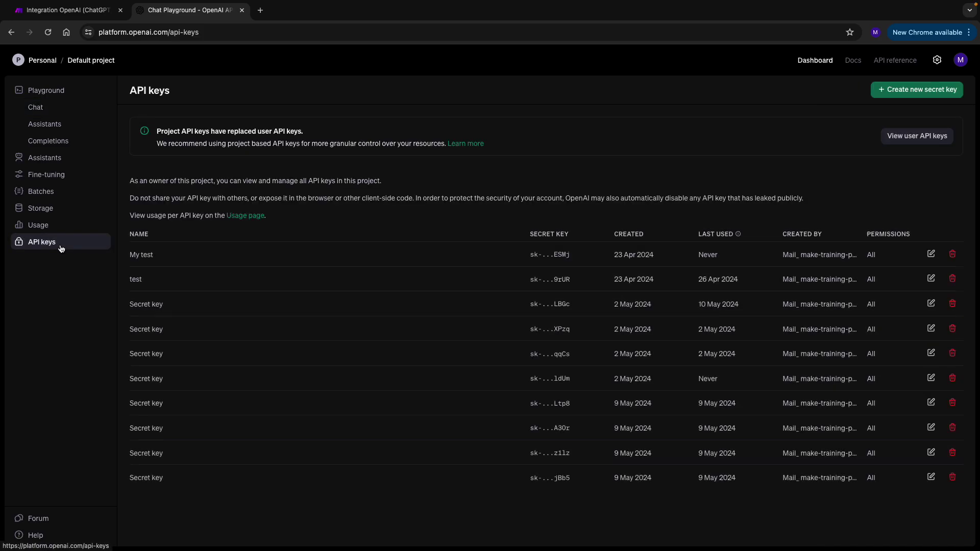
pyautogui.click(881, 95)
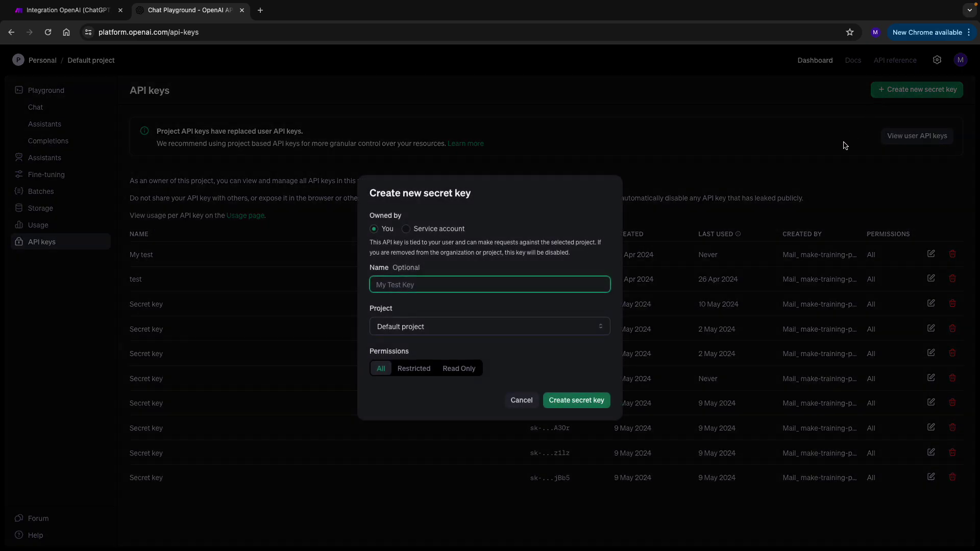
pyautogui.click(562, 403)
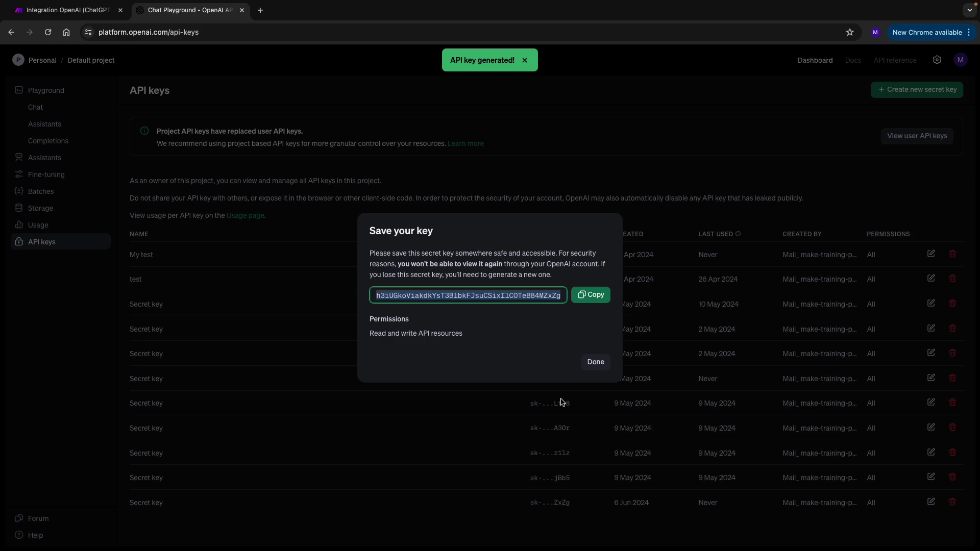
# - Copy the new secret key, paste it into Make's API Key field, and save the connection
pyautogui.click(588, 298)
pyautogui.hotkey('ctrl', 'pageup')
pyautogui.click(559, 148)
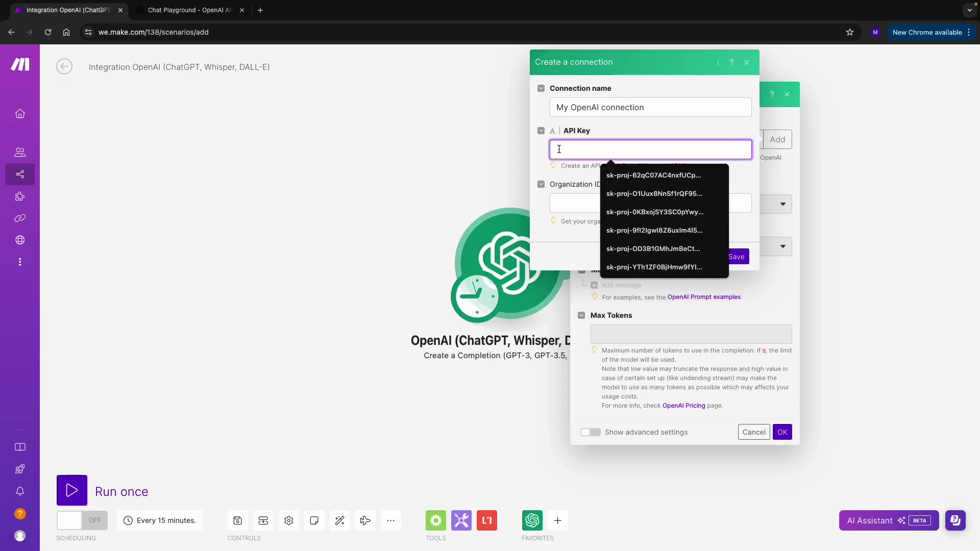
pyautogui.hotkey('ctrl', 'v')
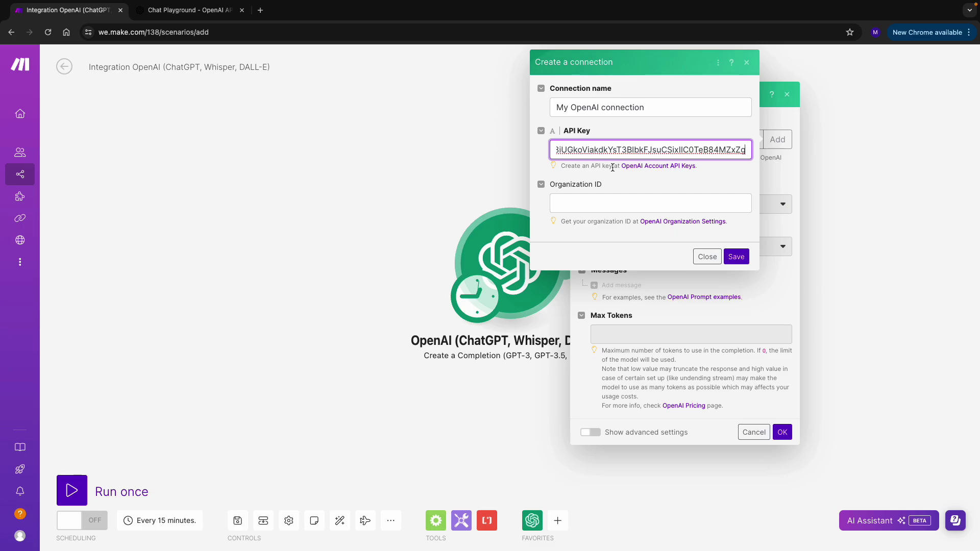
pyautogui.click(734, 257)
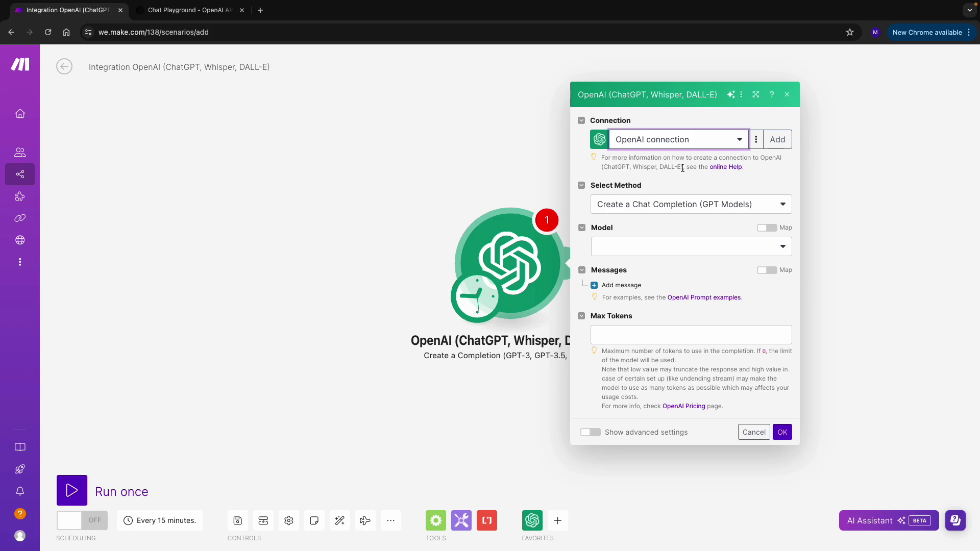
# - Switch the method to Create a Prompt Completion and select the gpt-3.5-turbo-instruct model
pyautogui.click(689, 207)
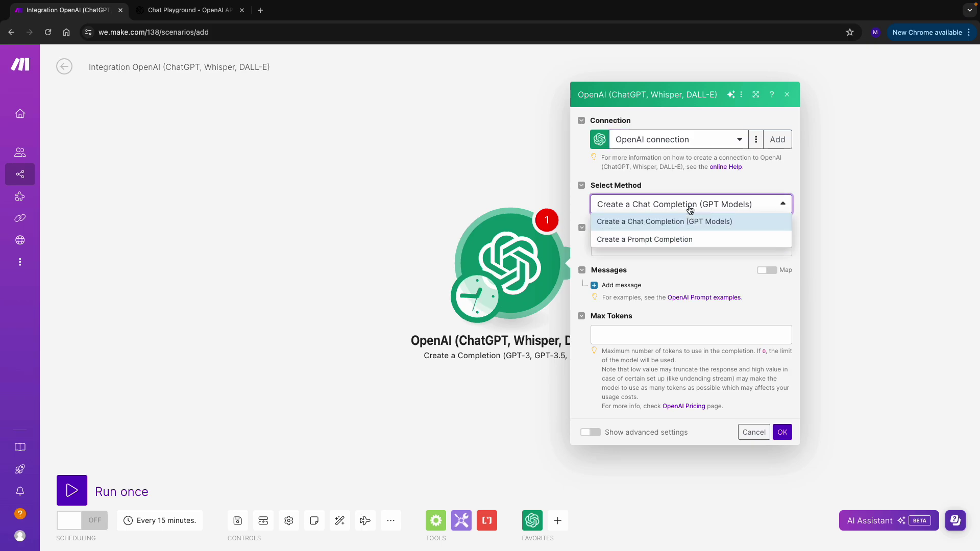
pyautogui.click(692, 240)
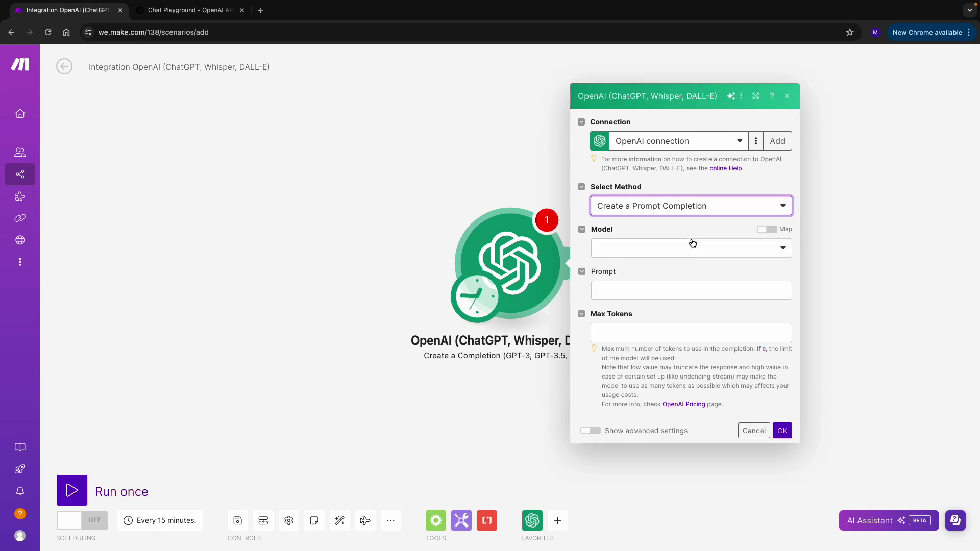
pyautogui.click(693, 247)
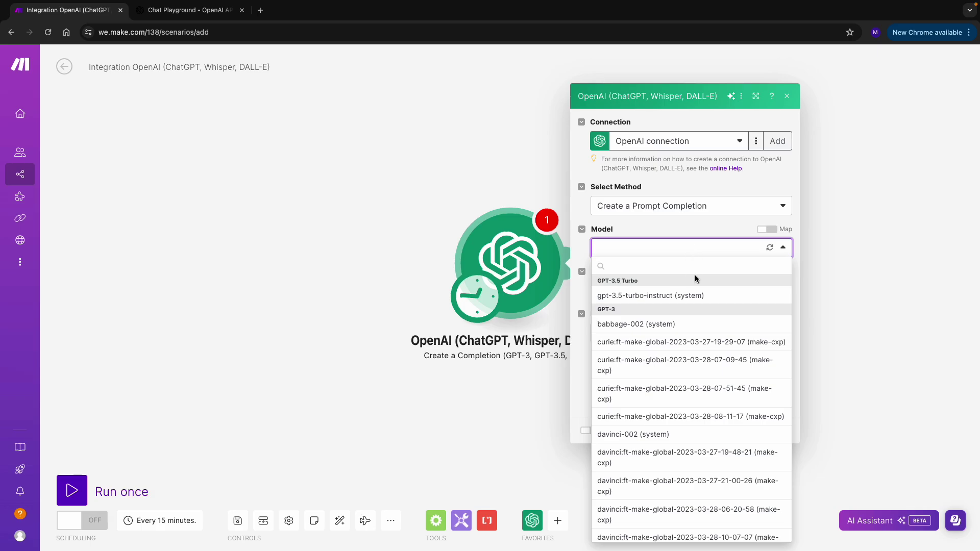
pyautogui.scroll(-1, 696, 297)
pyautogui.scroll(-5, 696, 297)
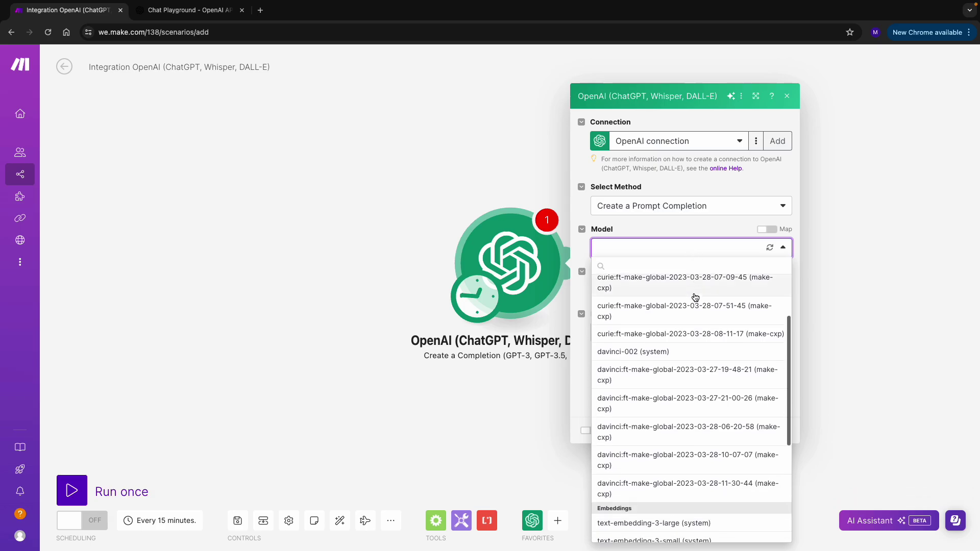
pyautogui.scroll(-2, 695, 297)
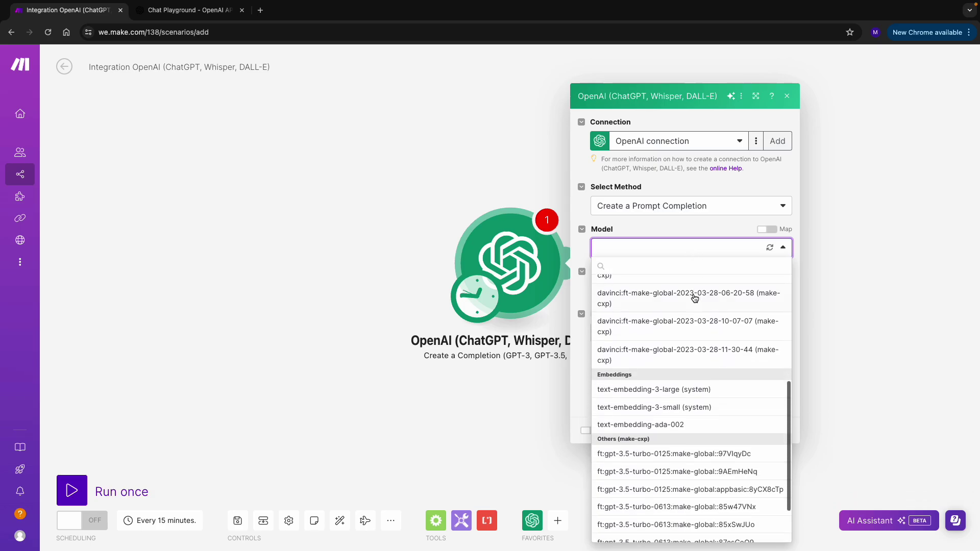
pyautogui.scroll(7, 694, 304)
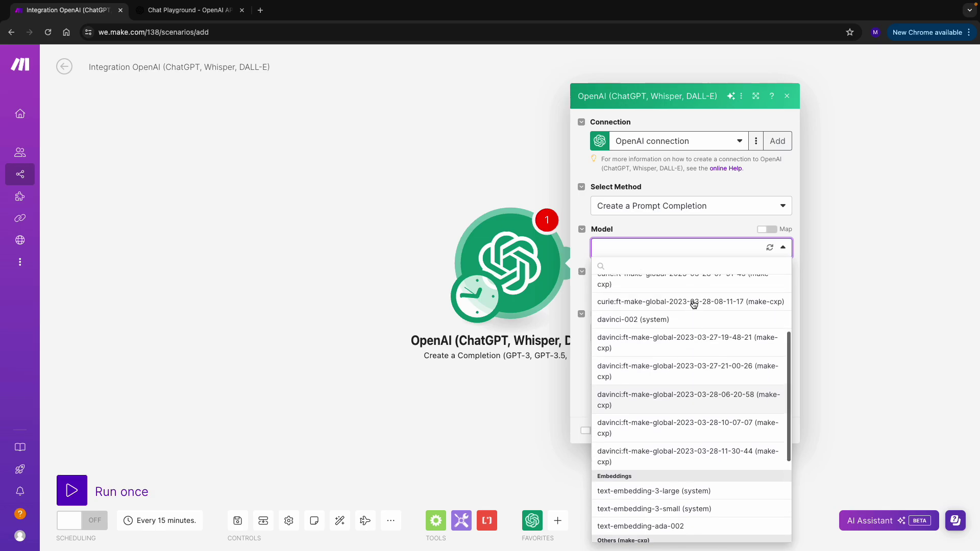
pyautogui.scroll(1, 693, 305)
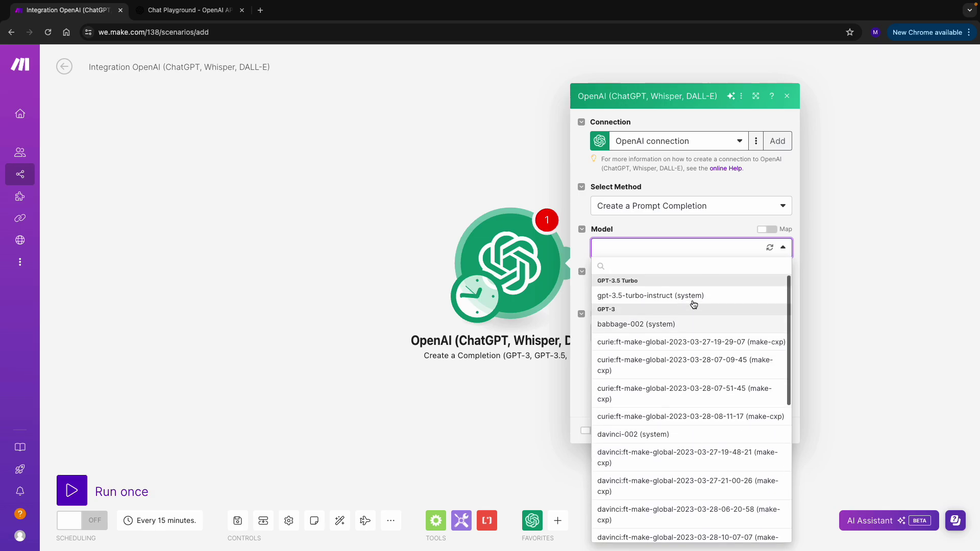
pyautogui.click(657, 296)
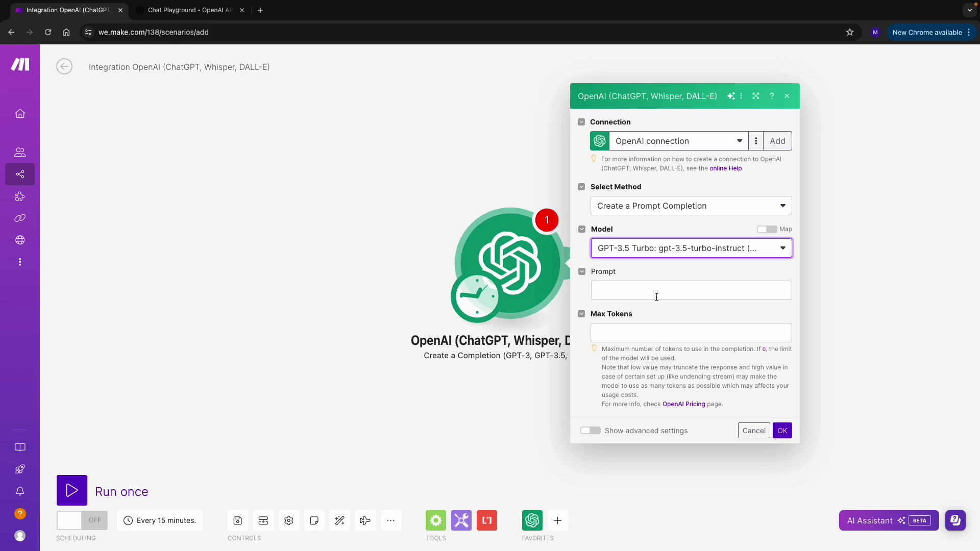
# - Enter the prompt 'Give me 5 tips for holiday destinations', set Max Tokens to 300, and confirm
pyautogui.click(657, 295)
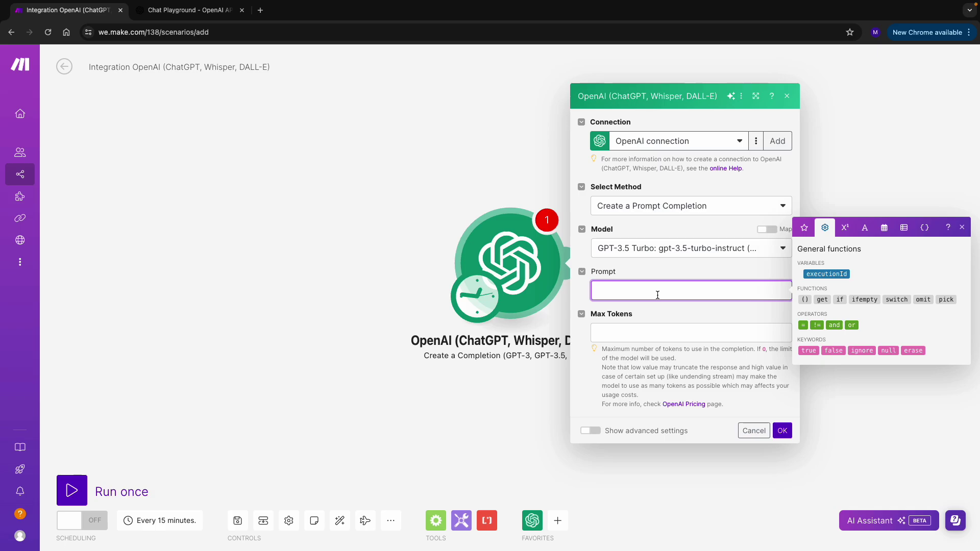
pyautogui.write('Give me 5 tips for holiday destinati')
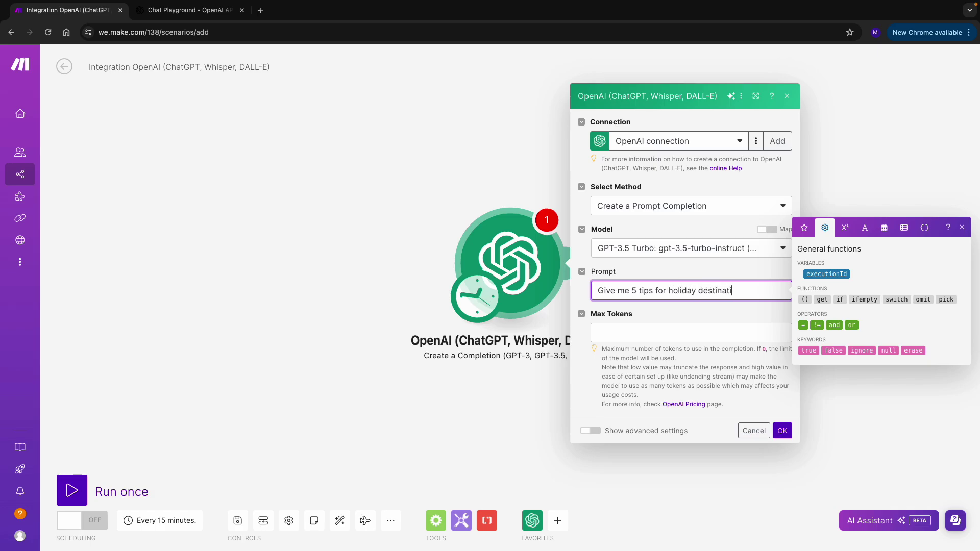
pyautogui.write('ons')
pyautogui.click(646, 330)
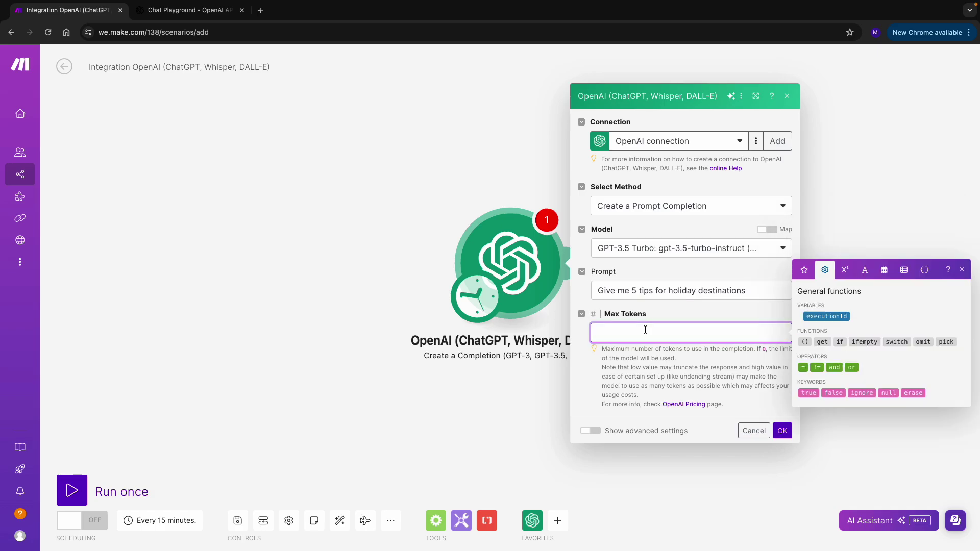
pyautogui.write('300')
pyautogui.click(782, 431)
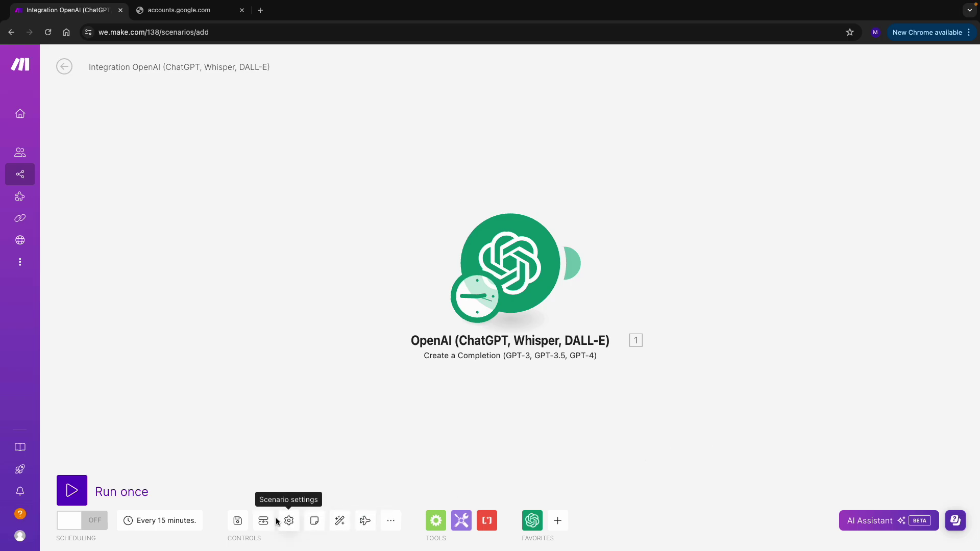
# - Save the scenario and run it once
pyautogui.click(239, 520)
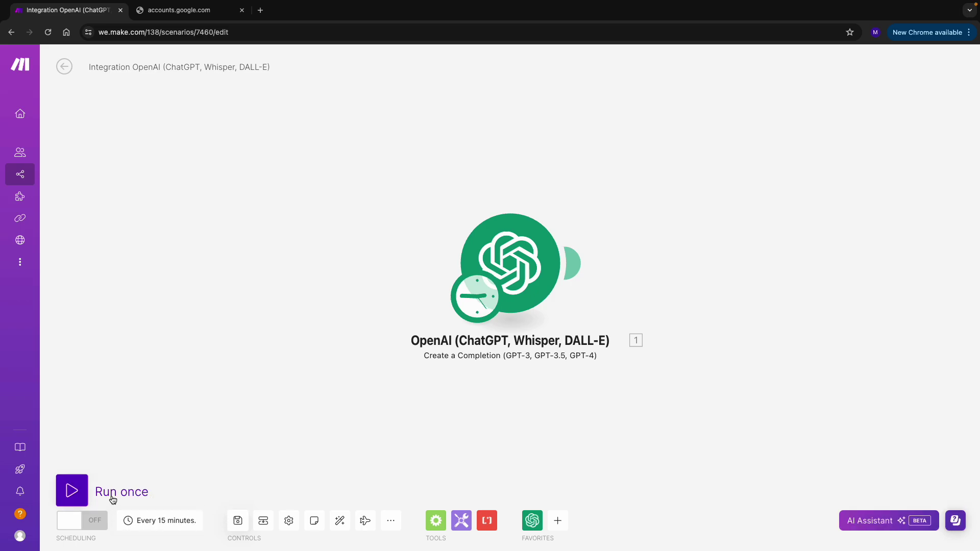
pyautogui.click(77, 495)
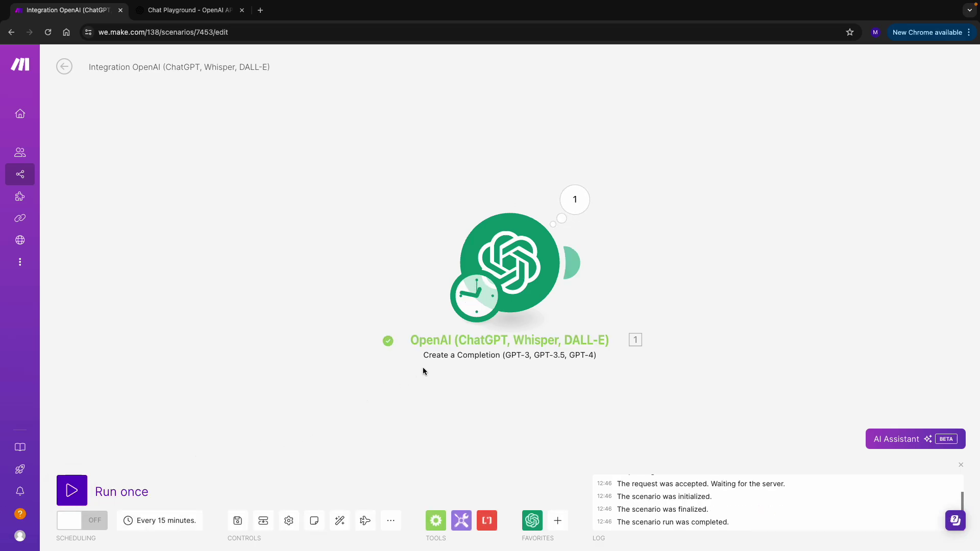
# - Open the run's Output Bundle 1 and expand Result to read the five holiday tips
pyautogui.click(582, 206)
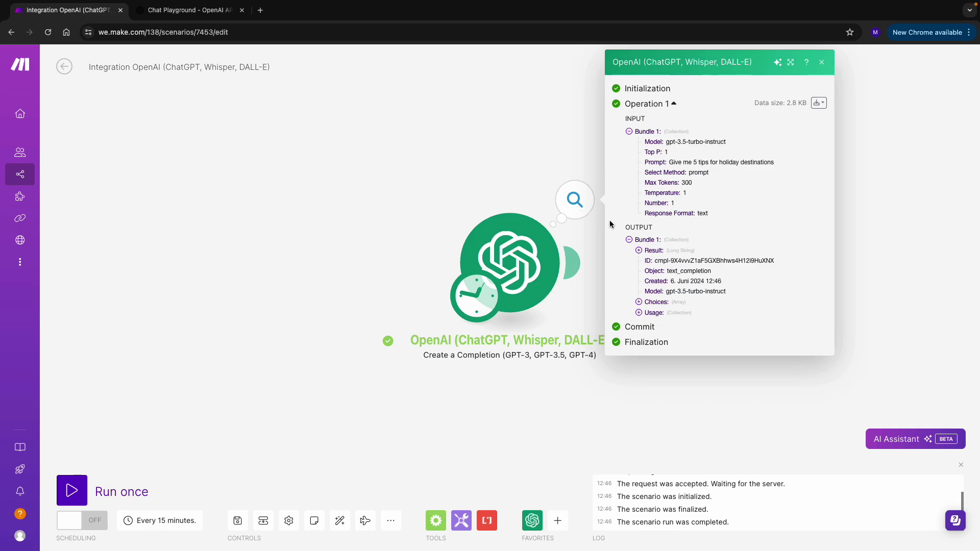
pyautogui.click(638, 250)
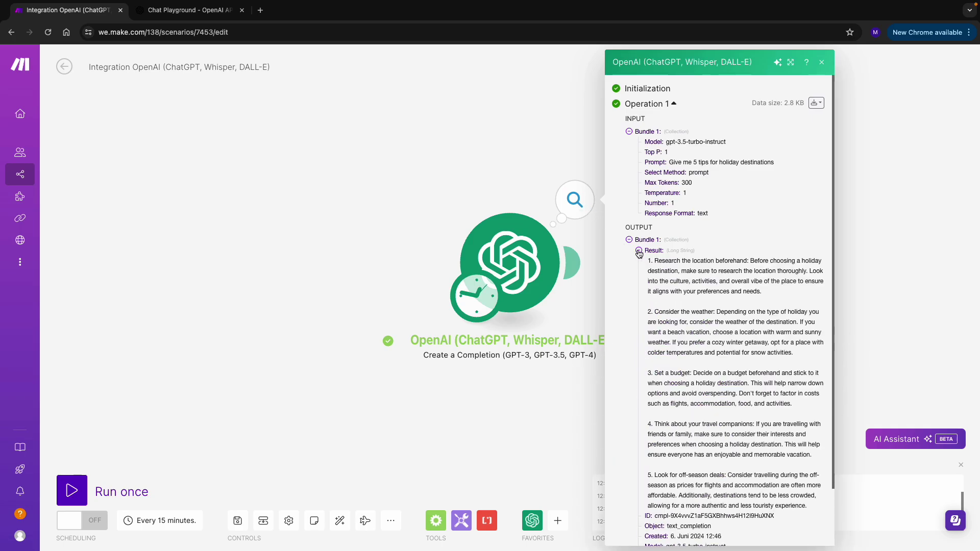
pyautogui.scroll(-2, 644, 261)
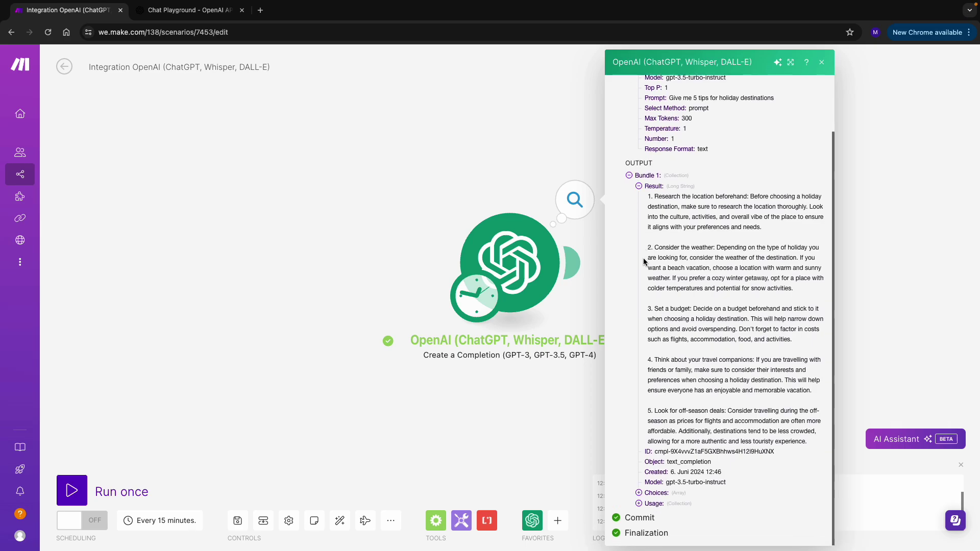